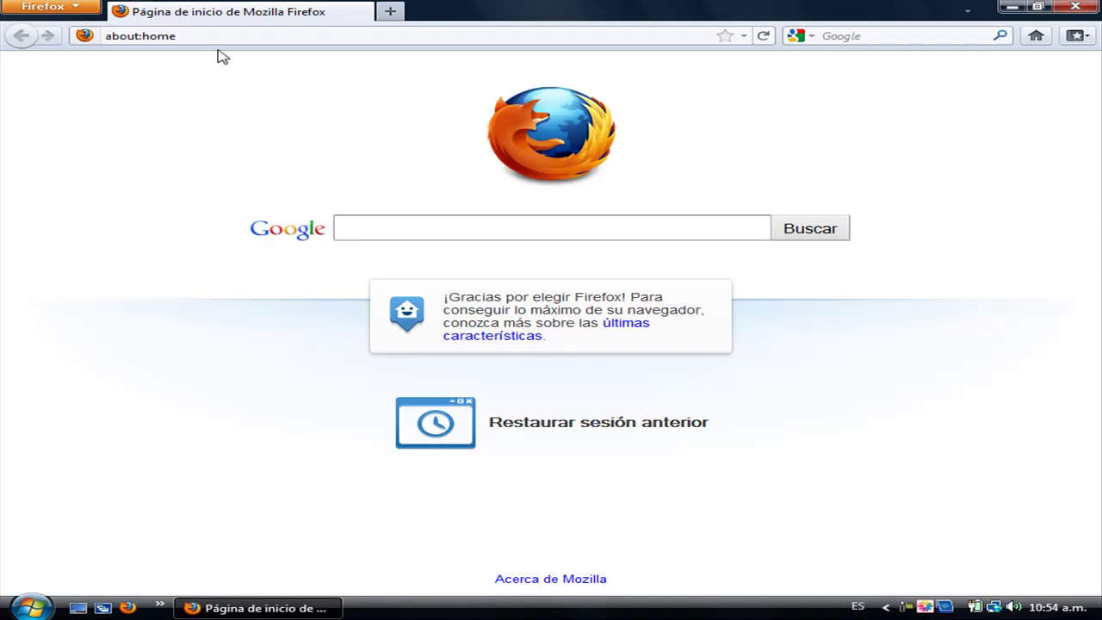
{"action": "left_click", "coordinate": [219, 37]}
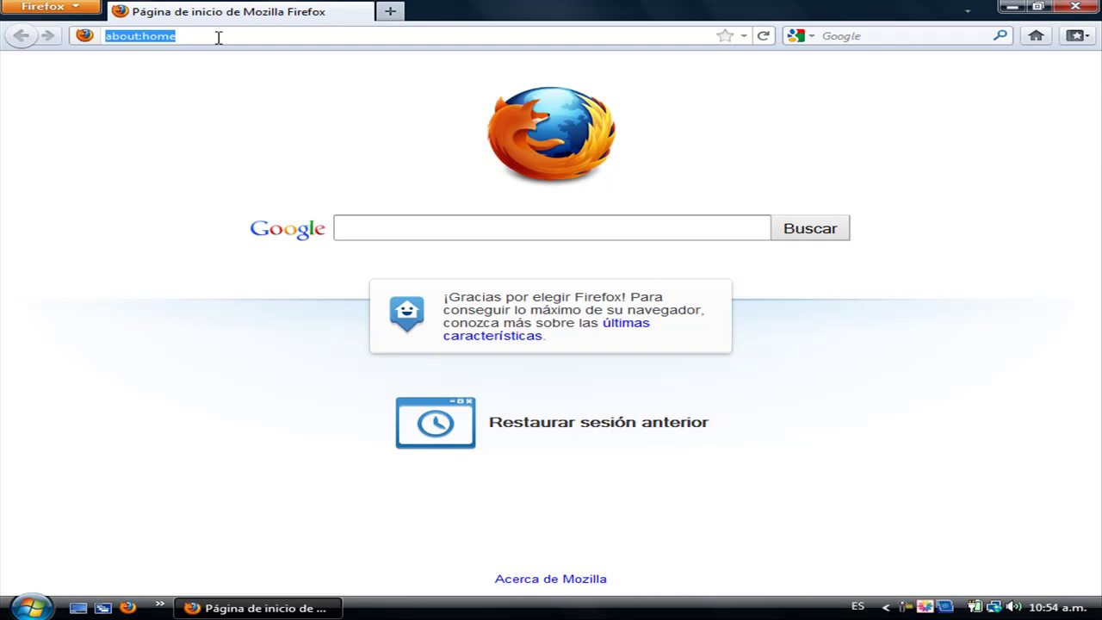
{"action": "type", "text": "http://www.megaupload.com/?d=7HLTPT27"}
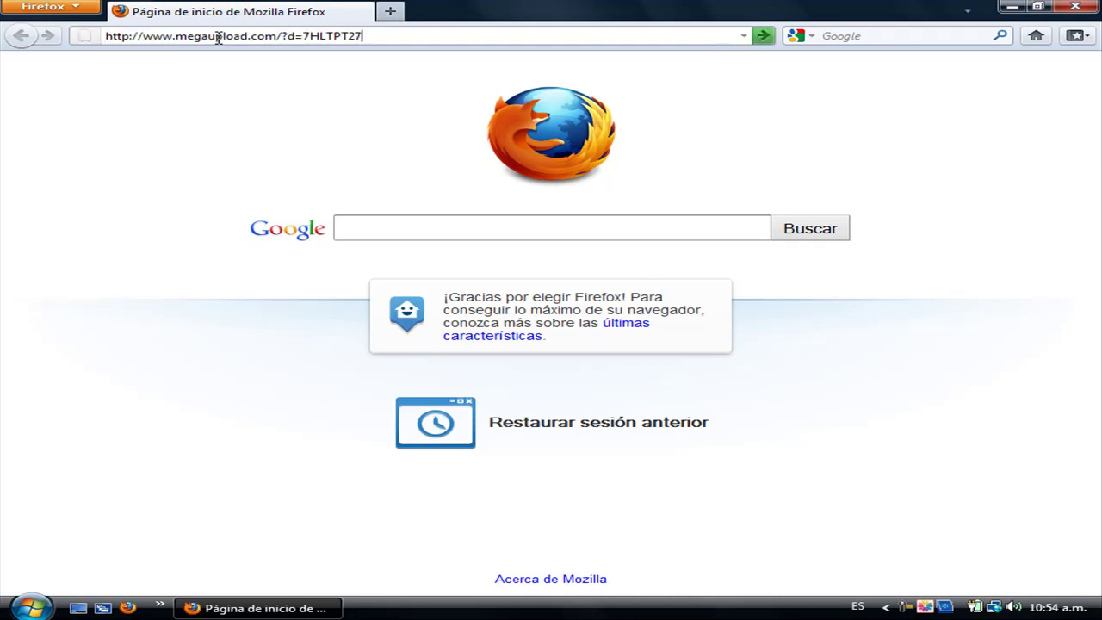
{"action": "key", "text": "Return"}
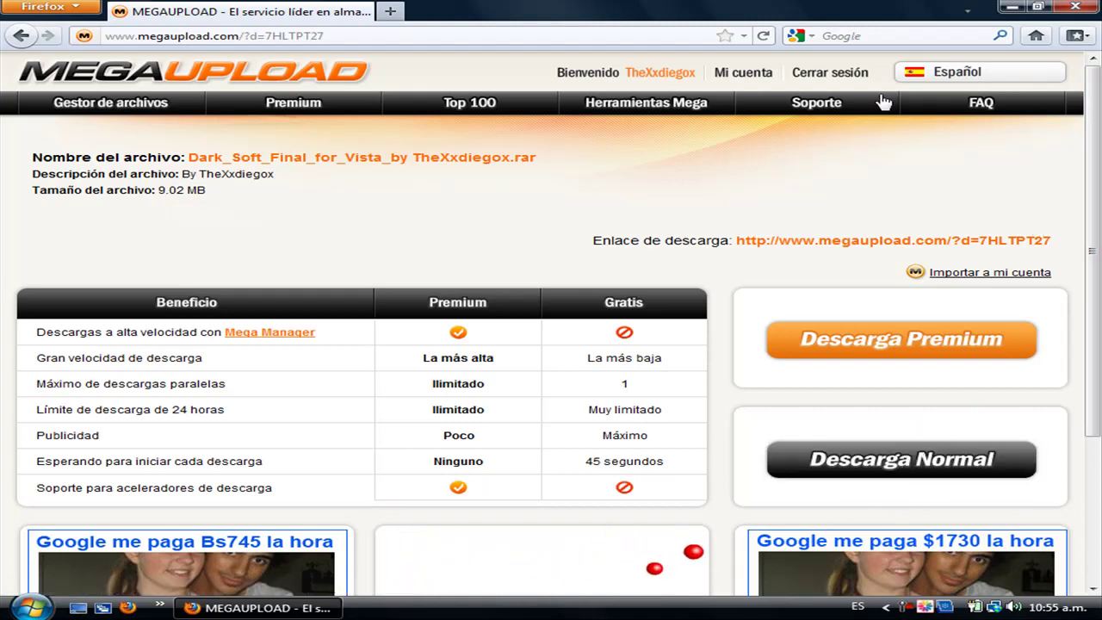
- Move the downloaded Dark_Soft_Final_for_Vista archive from the personal Downloads folder to the desktop
{"action": "left_click", "coordinate": [1010, 7]}
{"action": "left_click", "coordinate": [30, 607]}
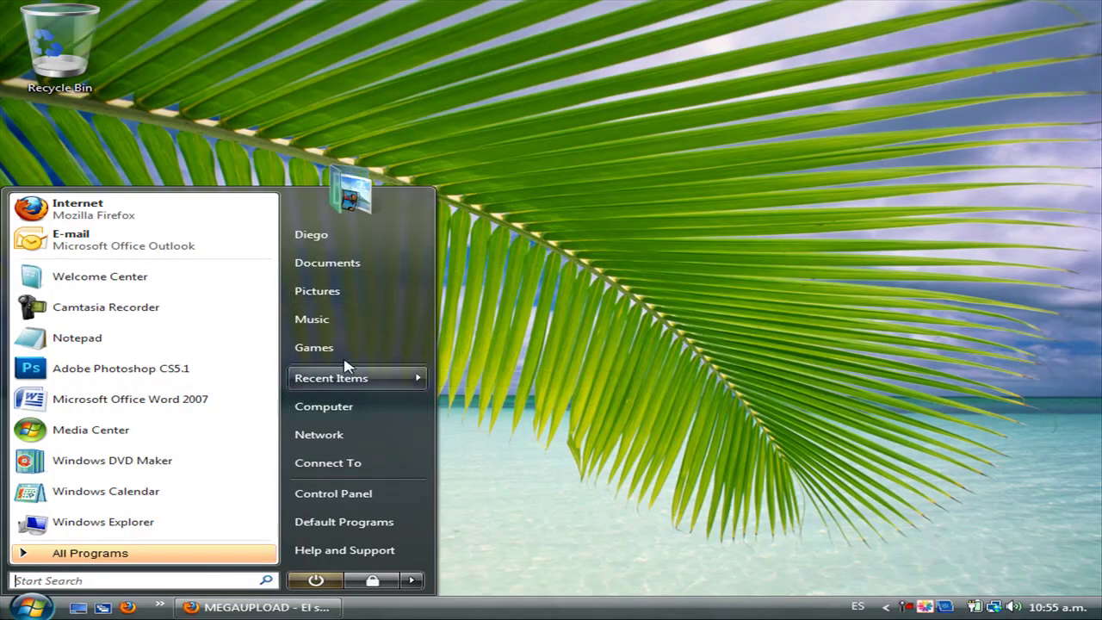
{"action": "left_click", "coordinate": [312, 234]}
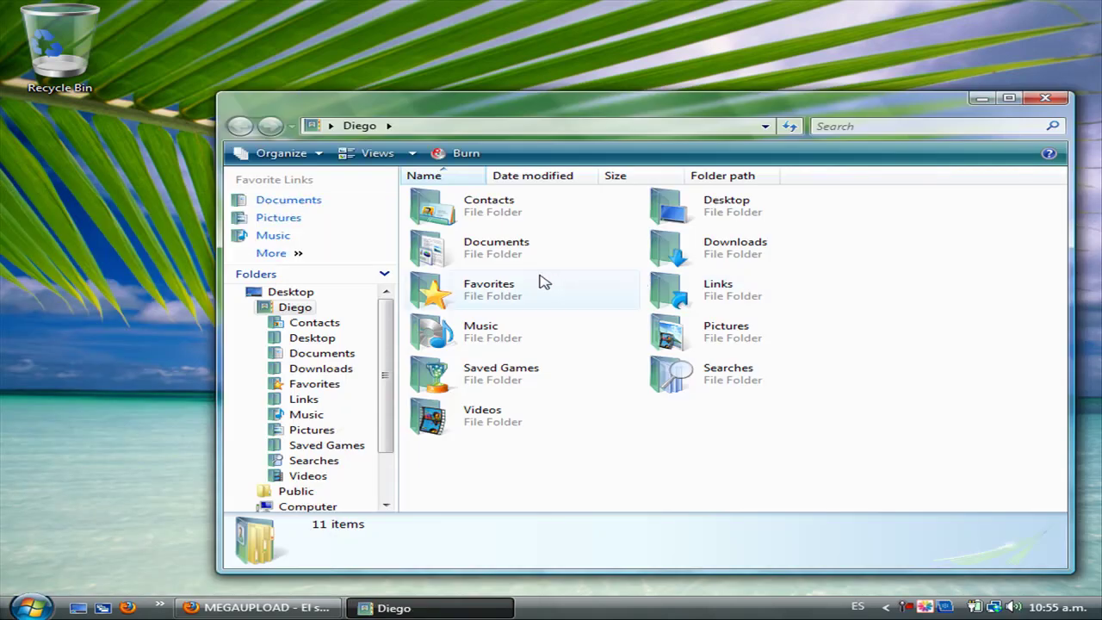
{"action": "double_click", "coordinate": [714, 248]}
{"action": "left_click_drag", "start_coordinate": [1059, 293], "coordinate": [1073, 408]}
{"action": "left_click_drag", "start_coordinate": [730, 452], "coordinate": [86, 352]}
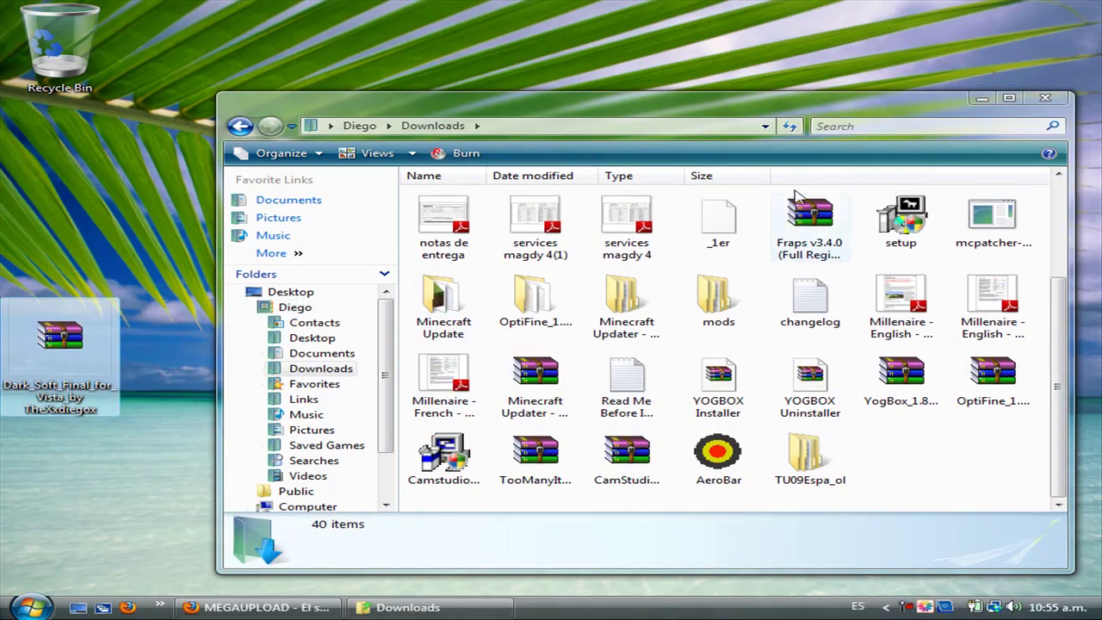
{"action": "left_click", "coordinate": [980, 98]}
- Reposition the Dark_Soft_Final_for_Vista archive in the middle of the desktop and extract its contents there
{"action": "left_click_drag", "start_coordinate": [54, 334], "coordinate": [538, 187]}
{"action": "left_click_drag", "start_coordinate": [511, 320], "coordinate": [606, 317]}
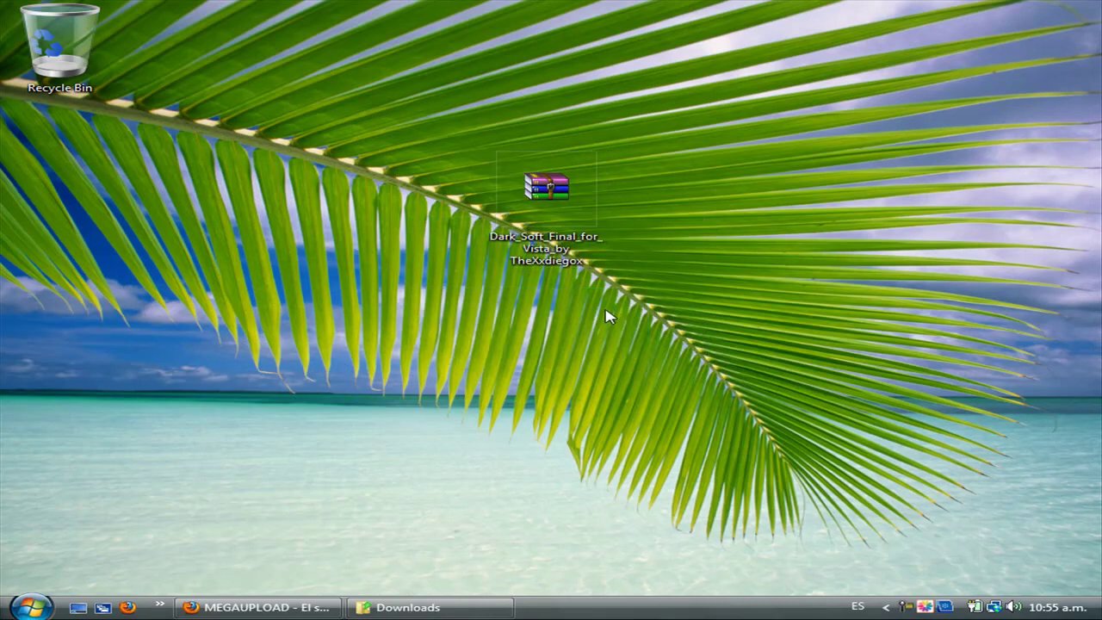
{"action": "right_click", "coordinate": [548, 207]}
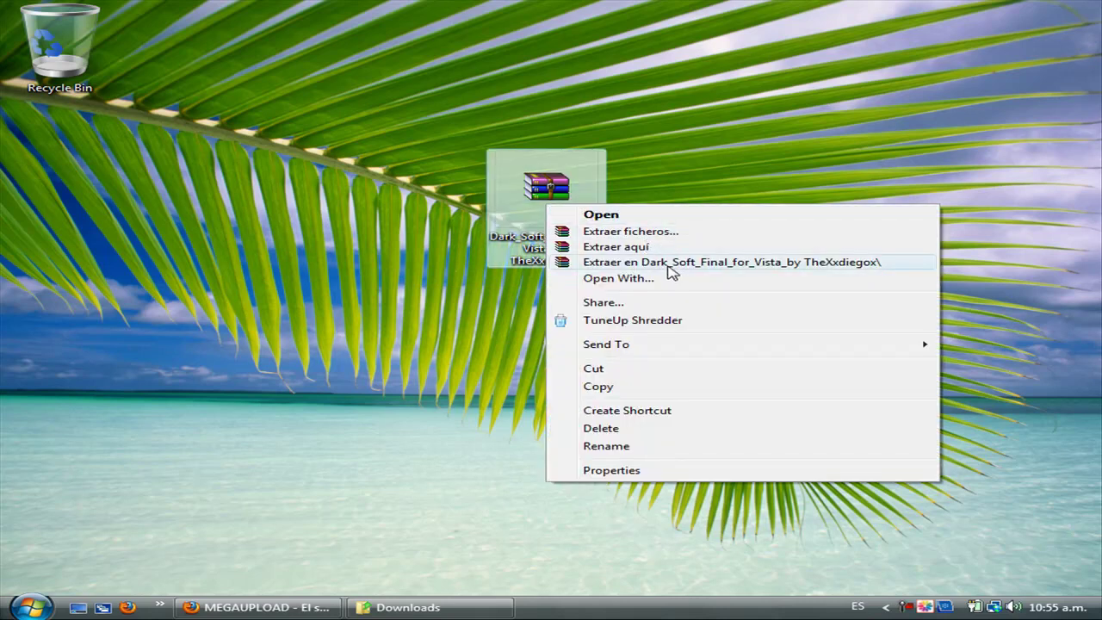
{"action": "left_click", "coordinate": [626, 250]}
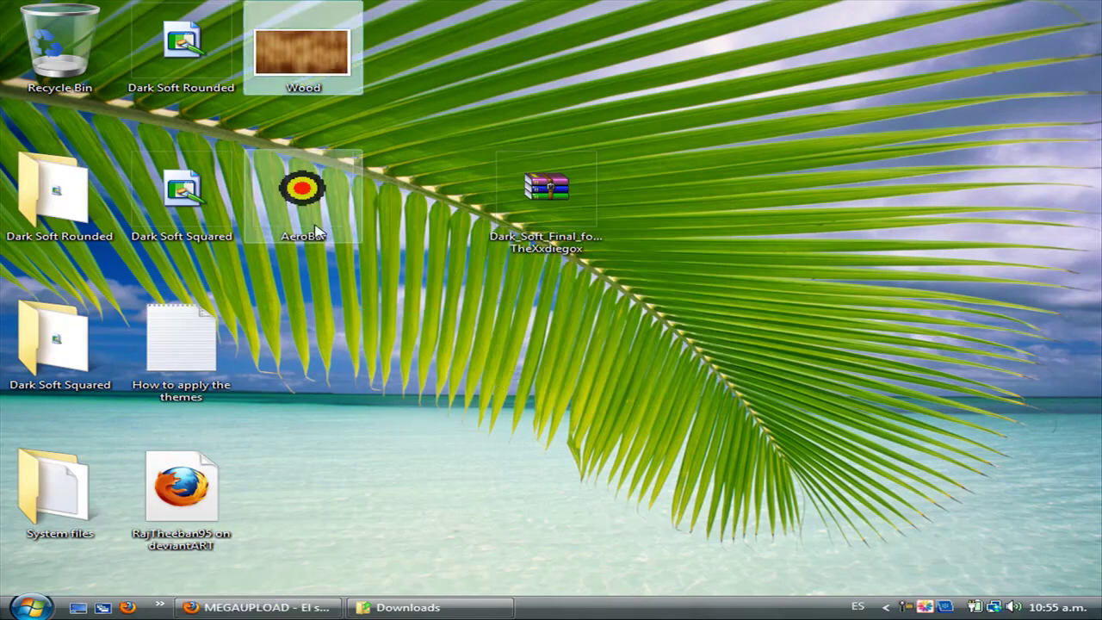
{"action": "left_click_drag", "start_coordinate": [465, 318], "coordinate": [660, 274]}
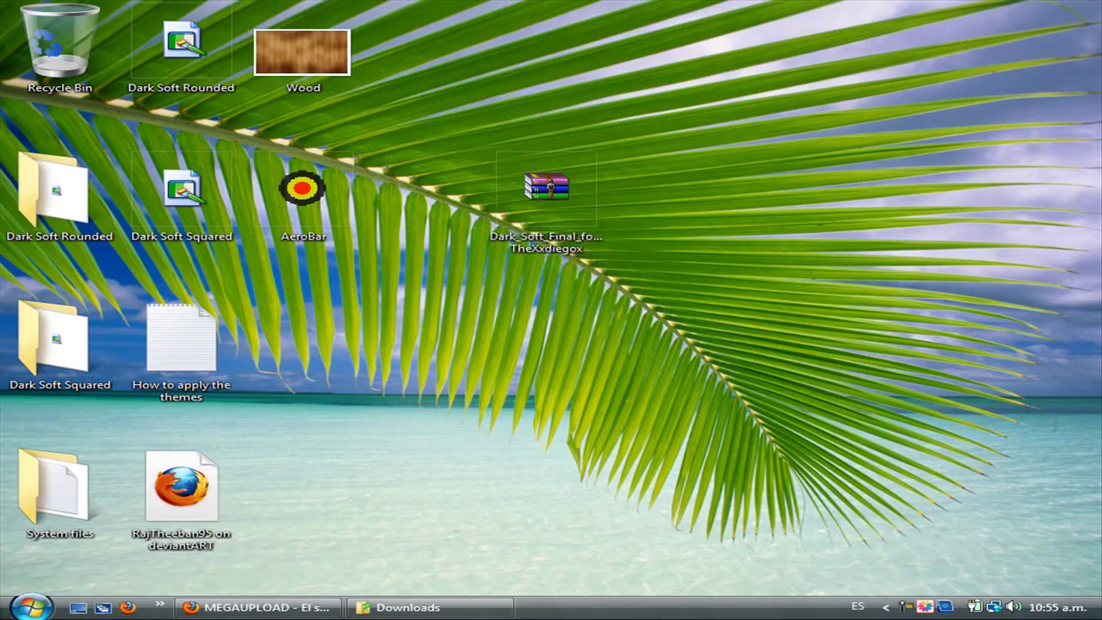
{"action": "key", "text": "super"}
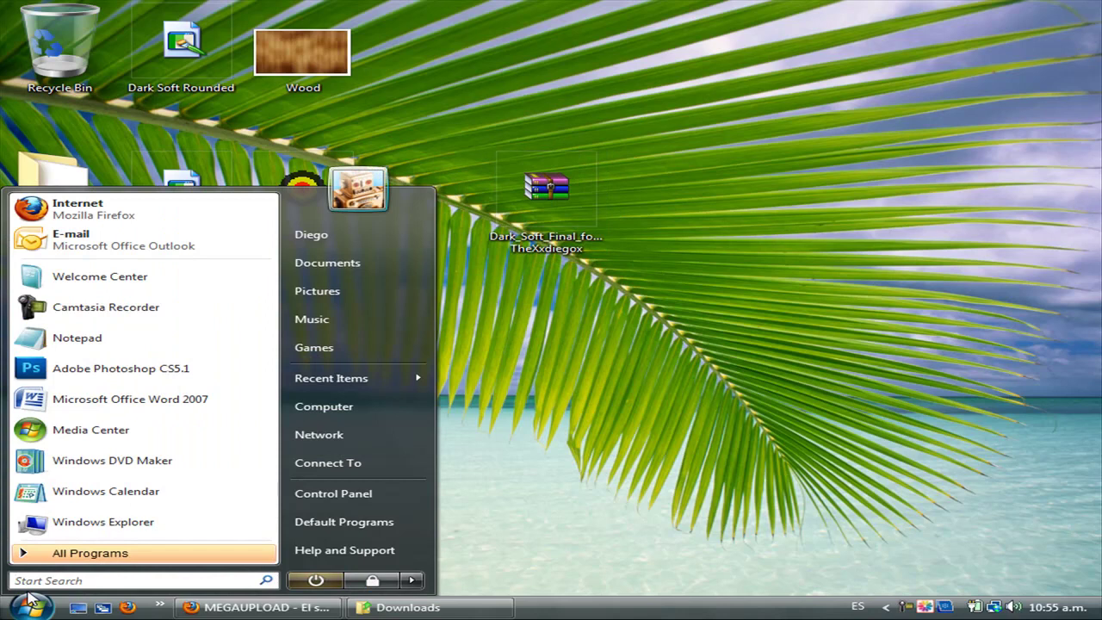
{"action": "type", "text": "tune"}
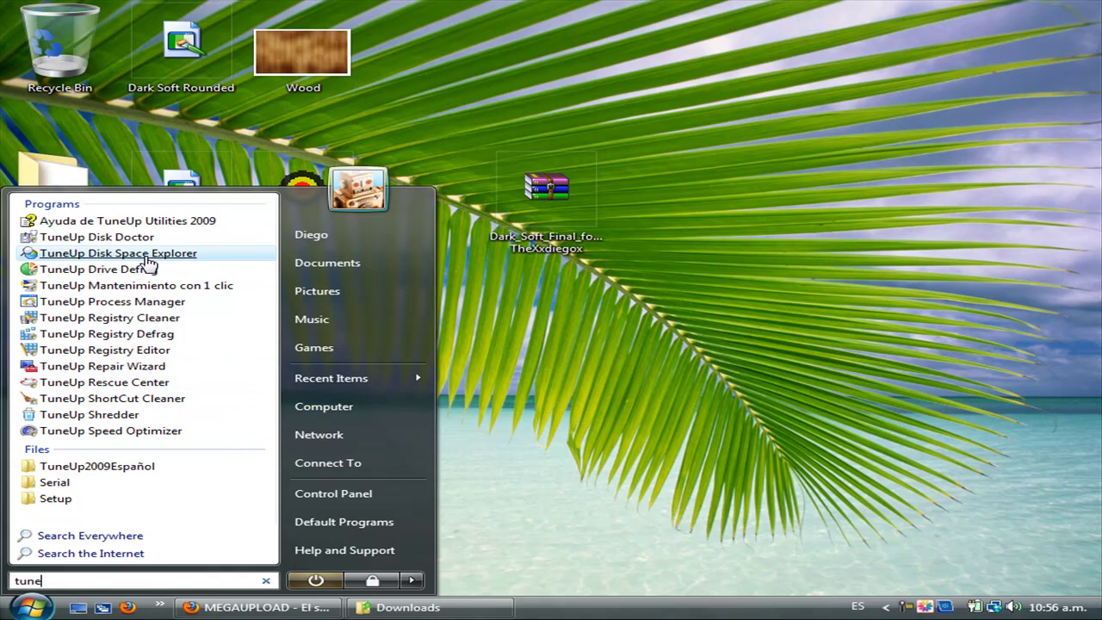
{"action": "left_click", "coordinate": [193, 301]}
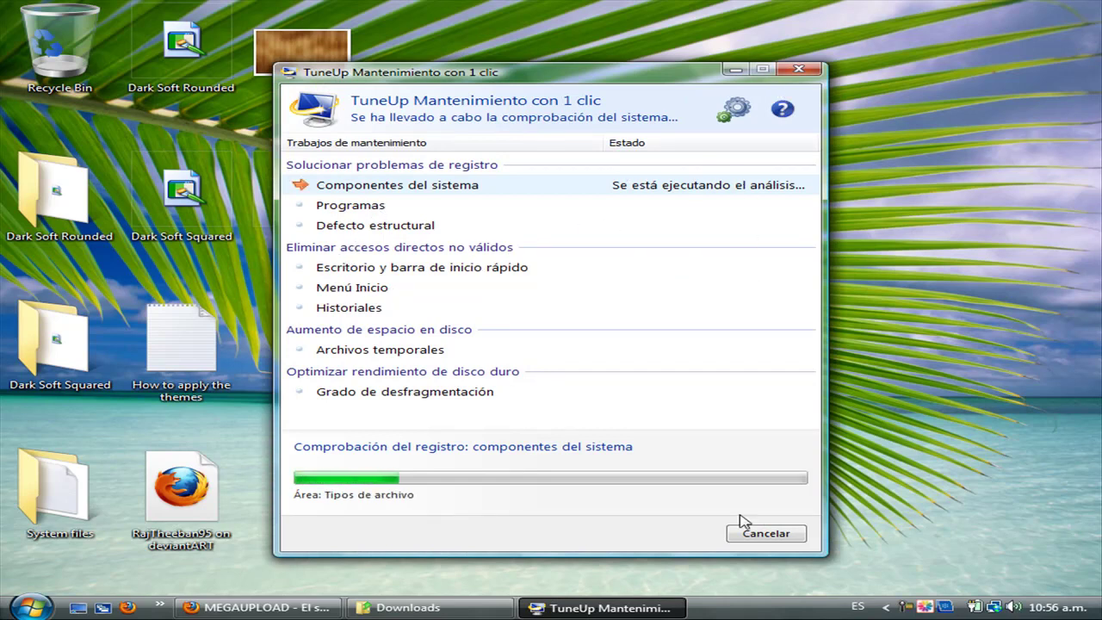
{"action": "right_click", "coordinate": [906, 608]}
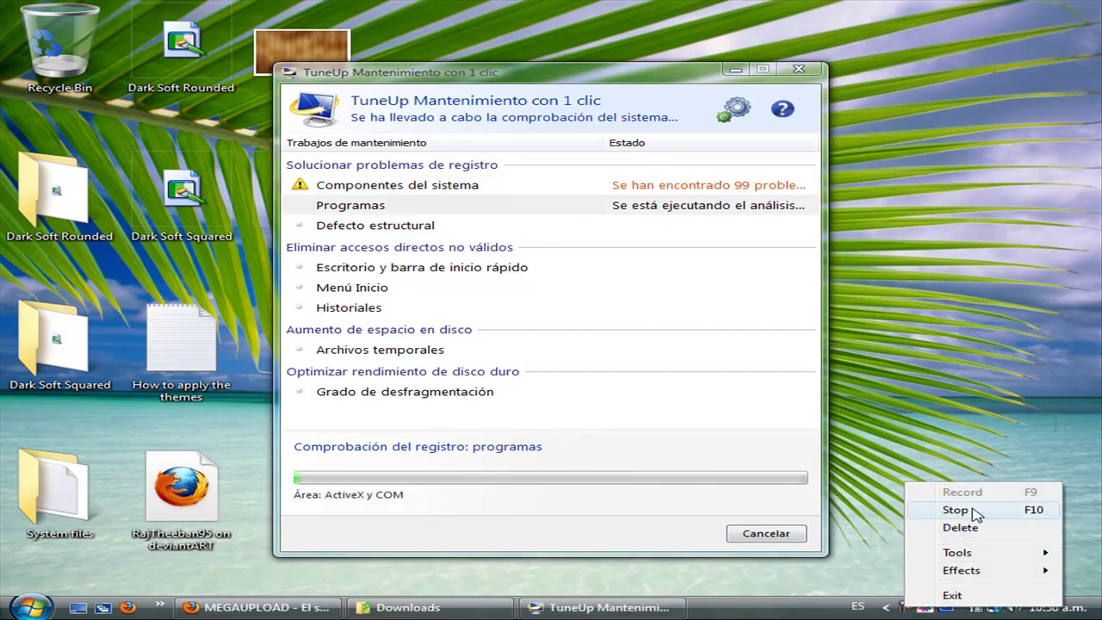
{"action": "left_click", "coordinate": [898, 429]}
{"action": "left_click", "coordinate": [798, 71]}
{"action": "right_click", "coordinate": [910, 607]}
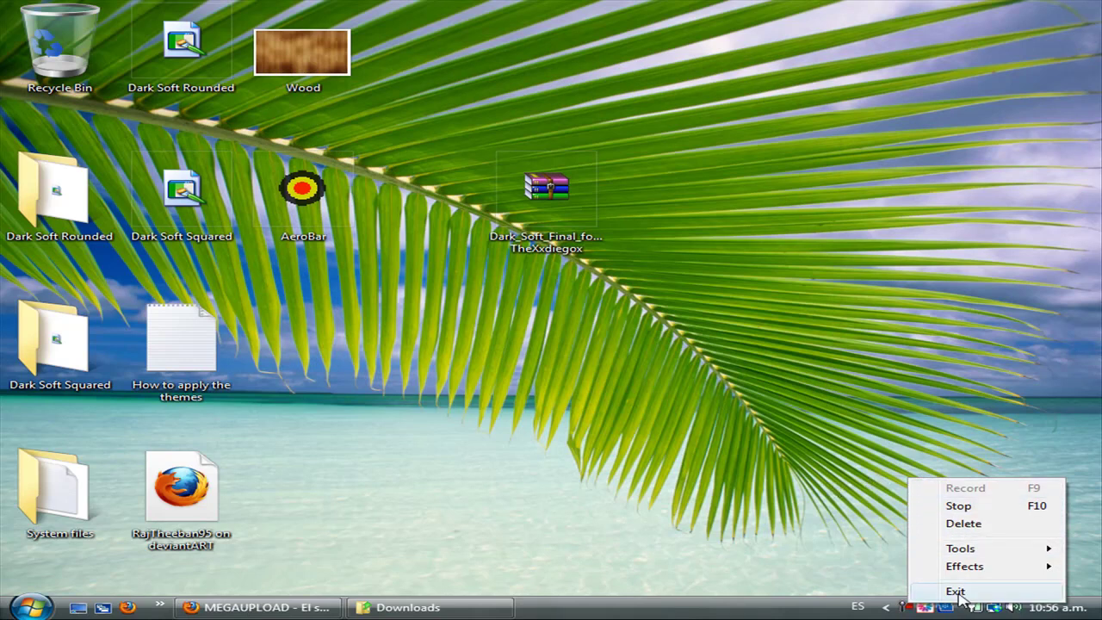
{"action": "left_click", "coordinate": [791, 562]}
- Launch TuneUp Utilities 2009 from the Accesos directos a programas folder in Documents and open TuneUp Styler's Estilo de vista settings
{"action": "left_click", "coordinate": [30, 607]}
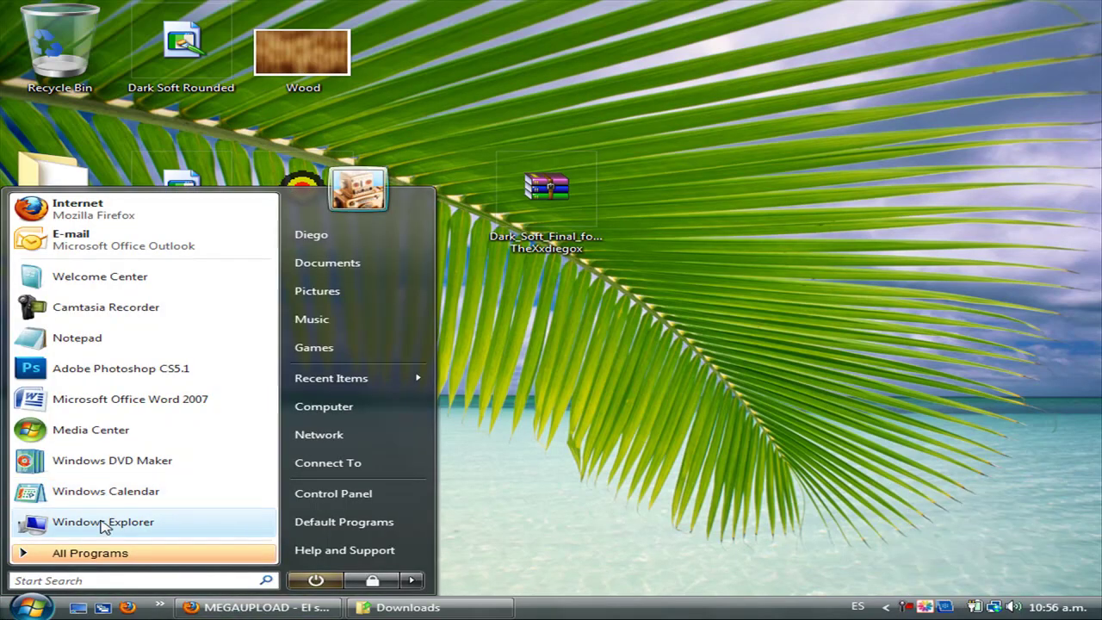
{"action": "type", "text": "t"}
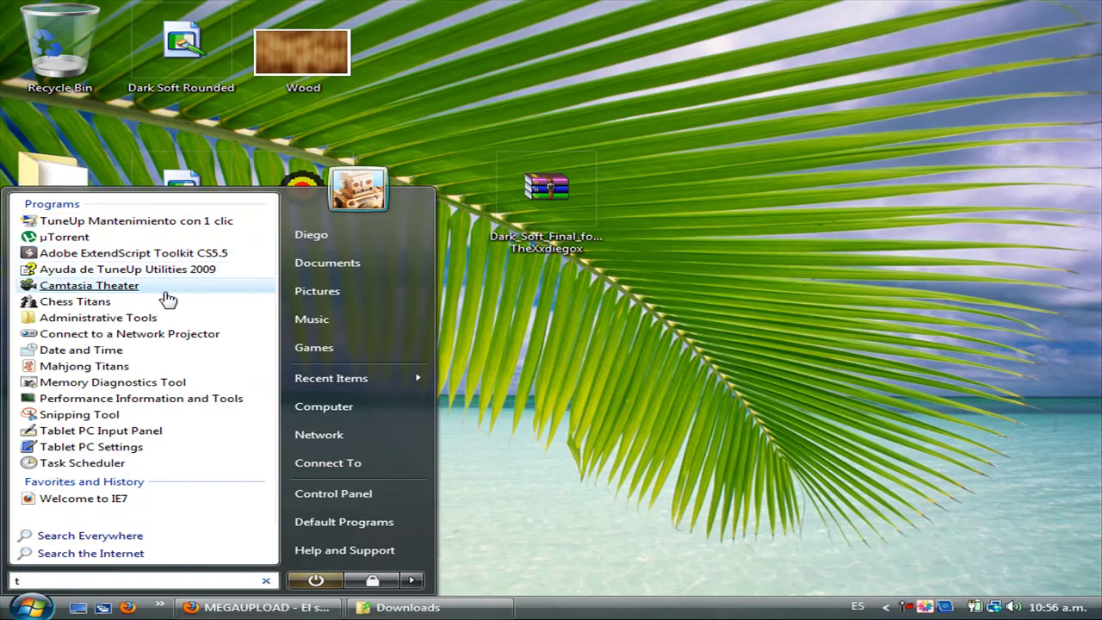
{"action": "left_click", "coordinate": [341, 261]}
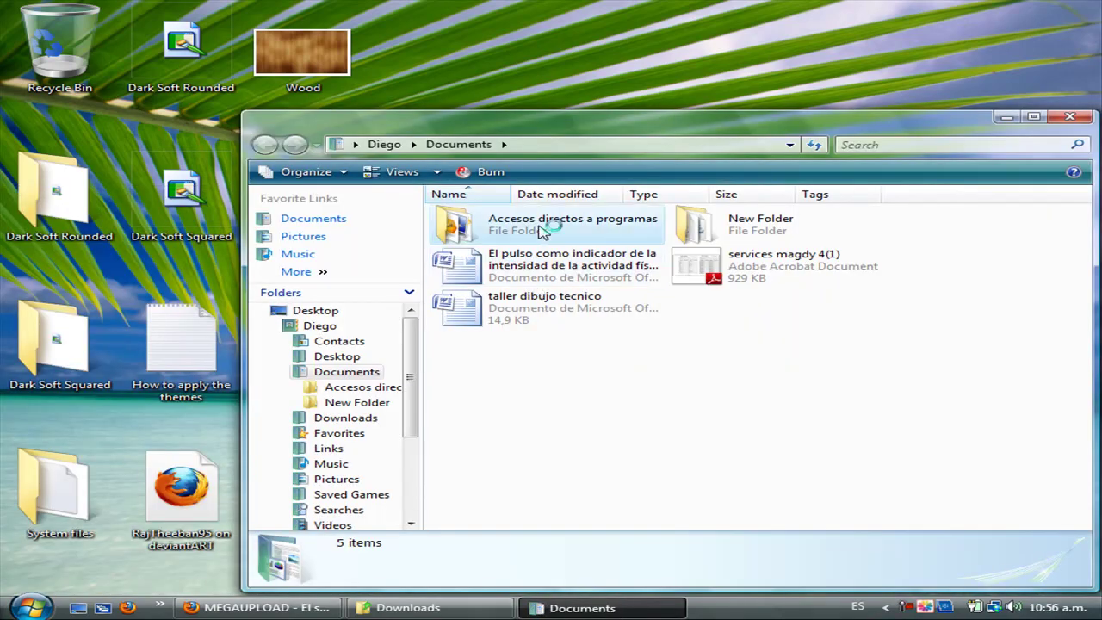
{"action": "double_click", "coordinate": [536, 225]}
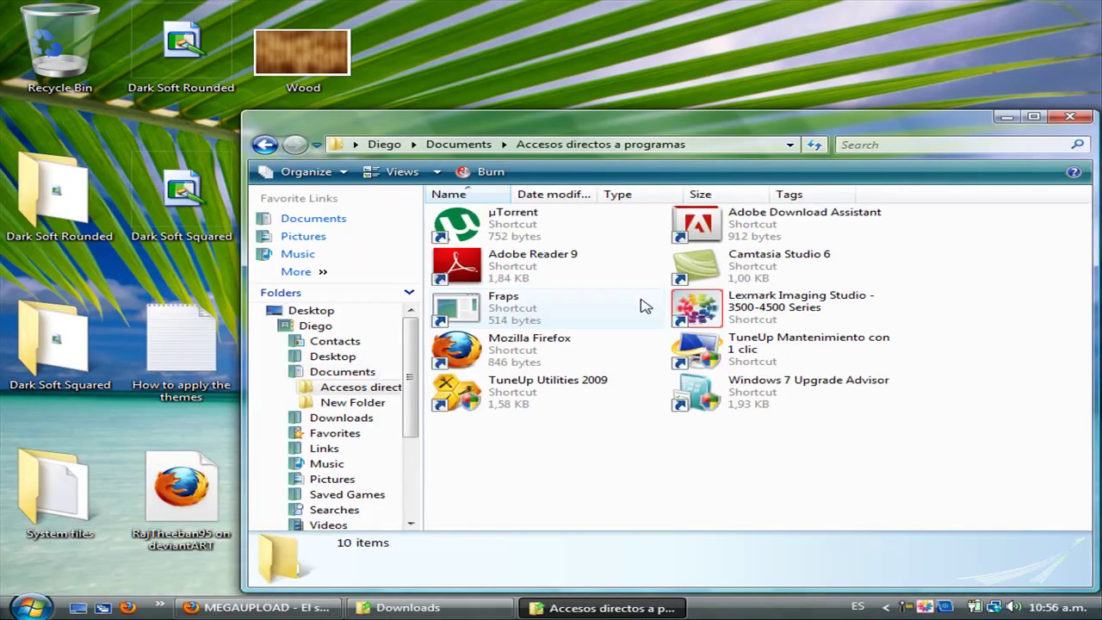
{"action": "left_click", "coordinate": [542, 390]}
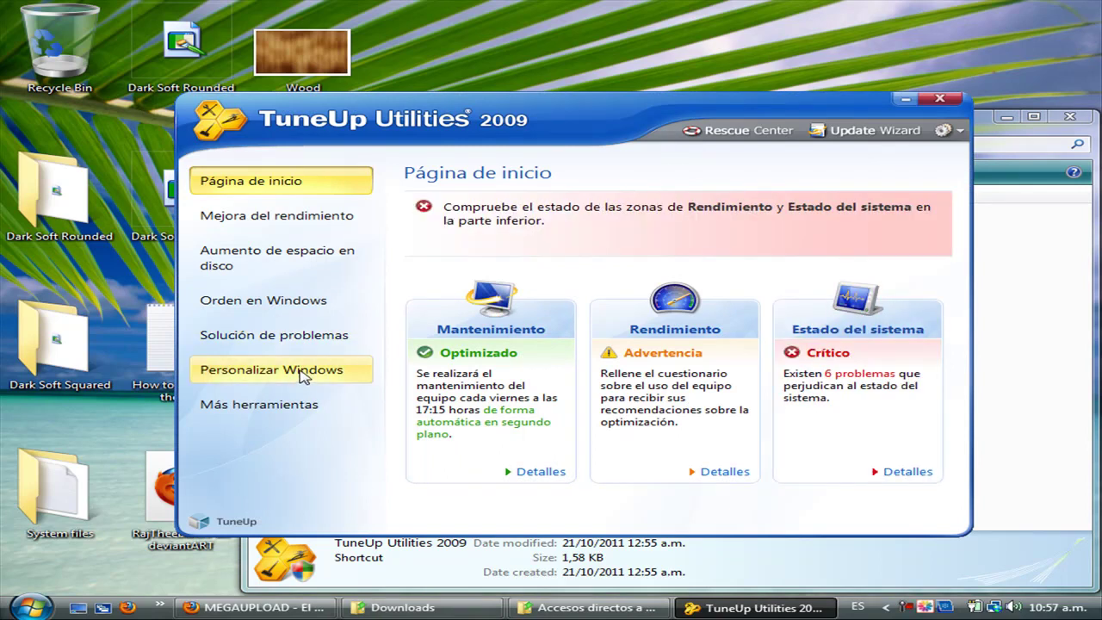
{"action": "left_click", "coordinate": [303, 378]}
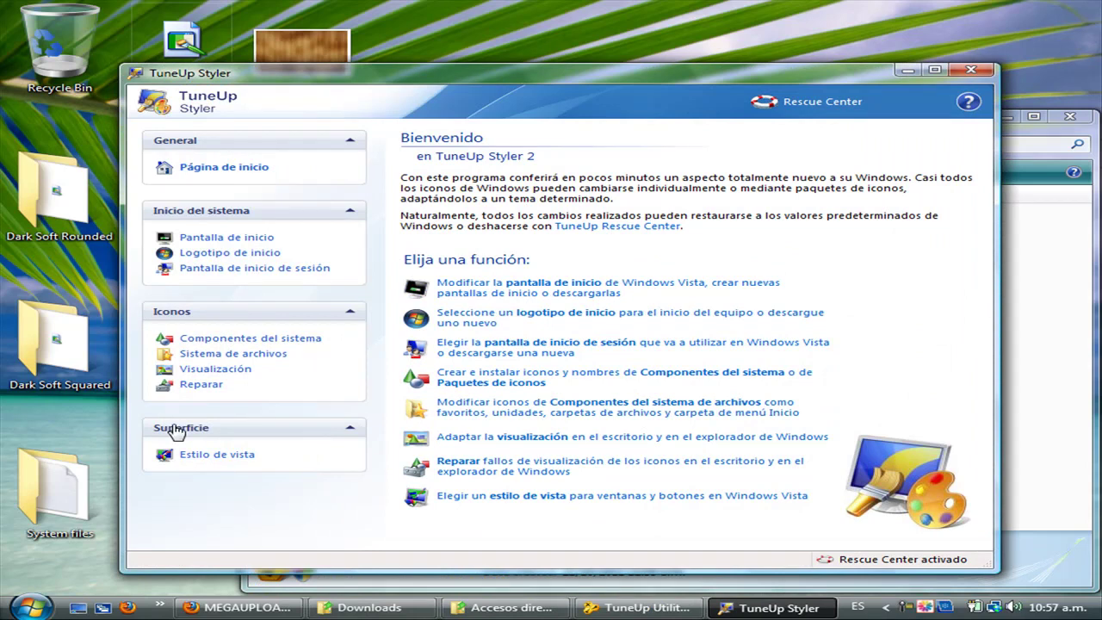
{"action": "left_click", "coordinate": [211, 455]}
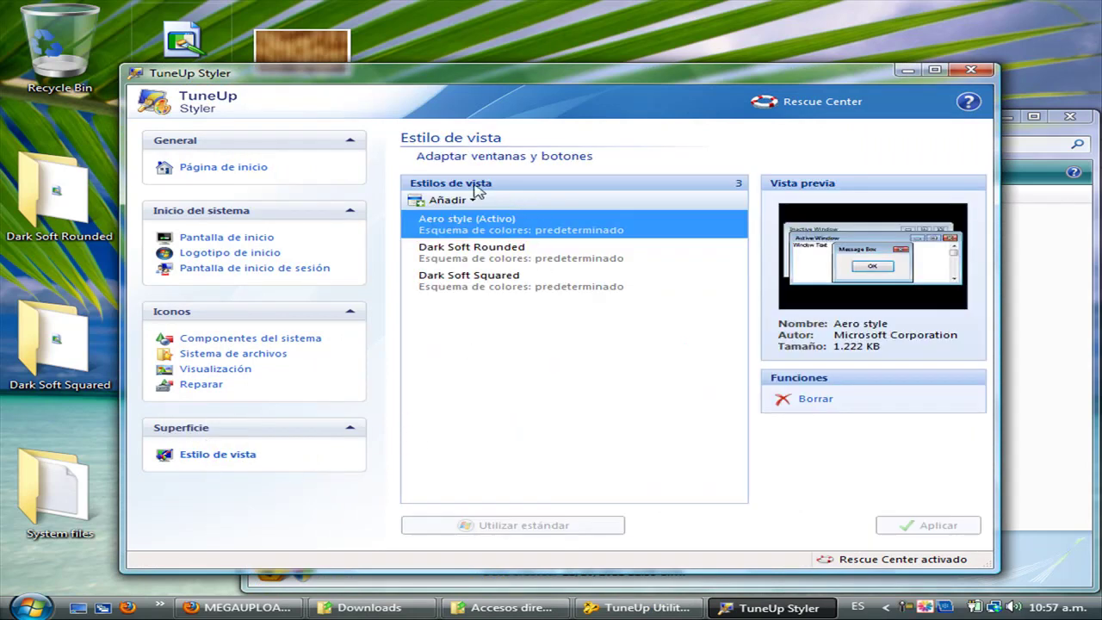
- Load the Dark Soft Rounded visual style from its extracted folder on the desktop and apply it
{"action": "left_click", "coordinate": [445, 202]}
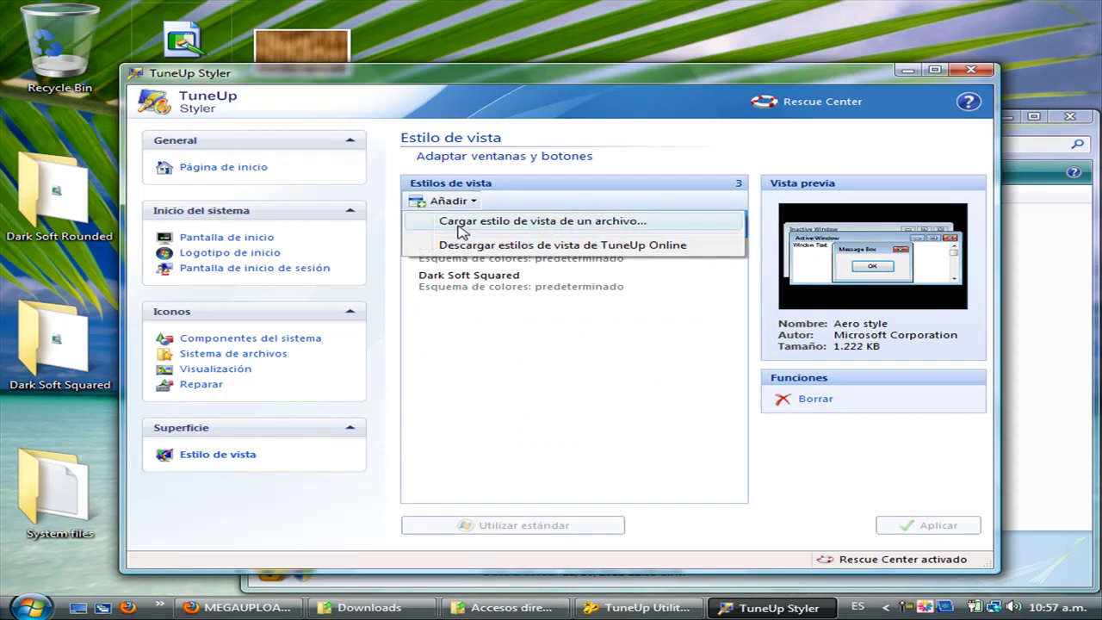
{"action": "left_click", "coordinate": [522, 224]}
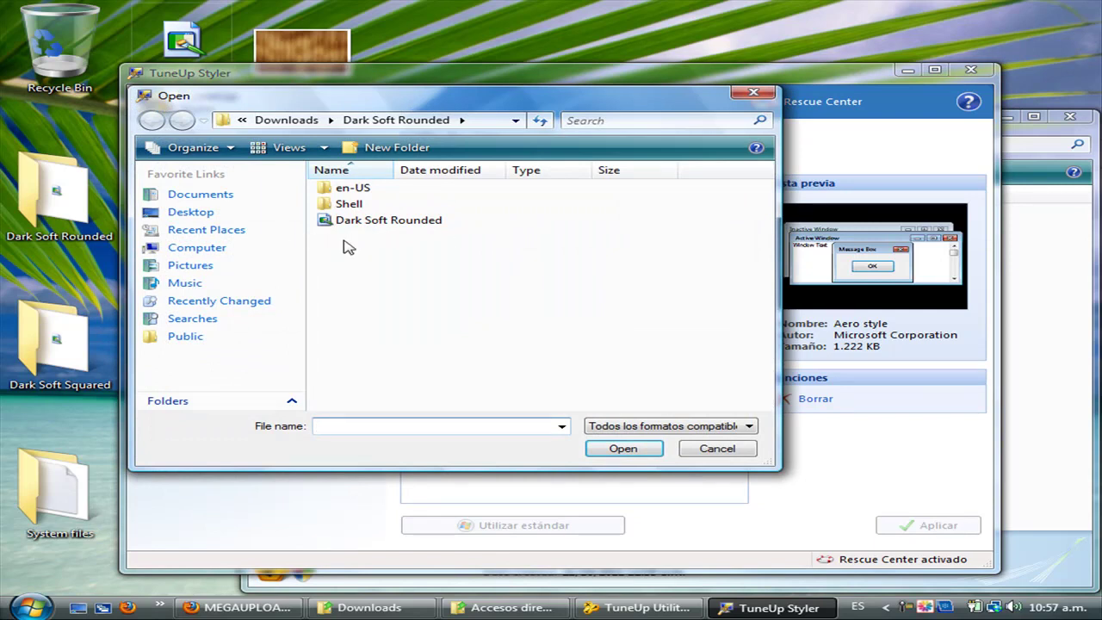
{"action": "left_click", "coordinate": [209, 214]}
{"action": "left_click_drag", "start_coordinate": [765, 255], "coordinate": [745, 344]}
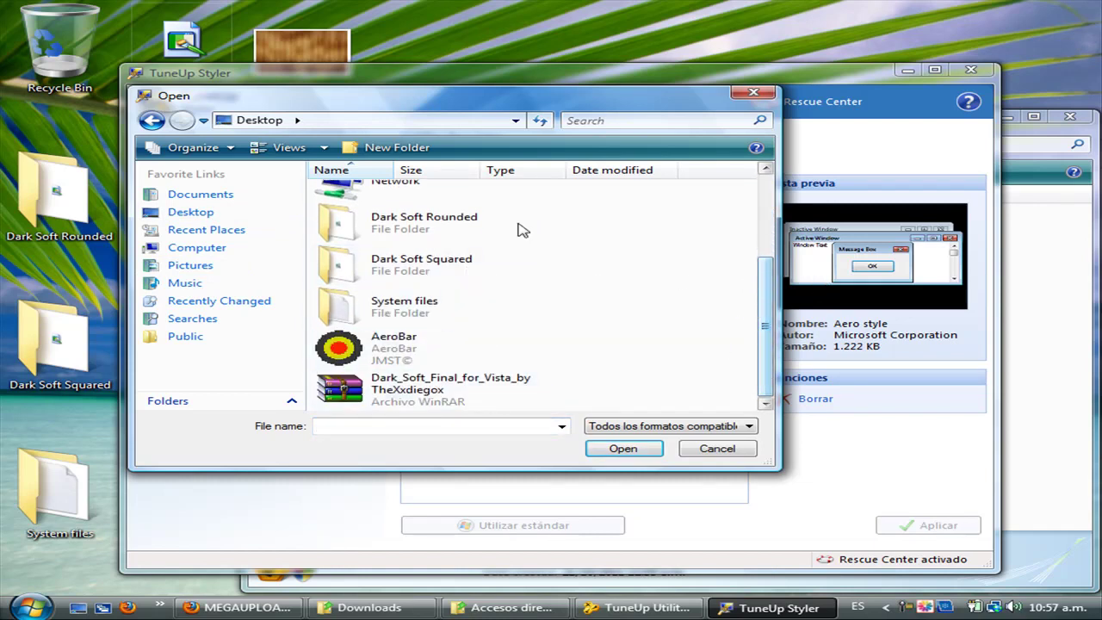
{"action": "double_click", "coordinate": [409, 225]}
{"action": "left_click", "coordinate": [402, 226]}
{"action": "left_click", "coordinate": [621, 448]}
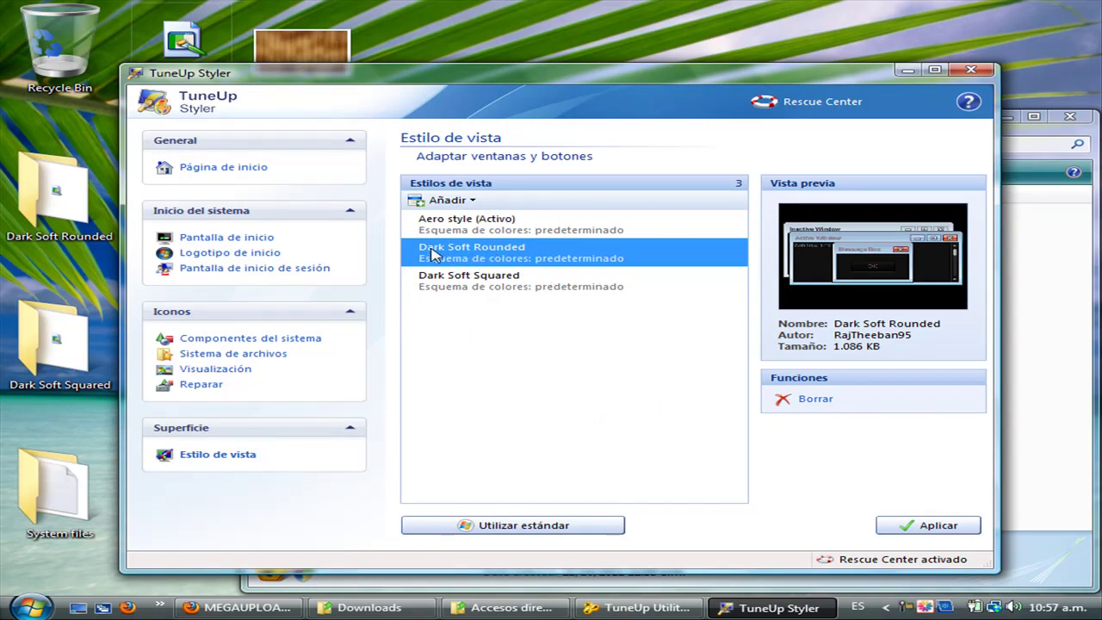
{"action": "left_click", "coordinate": [934, 532]}
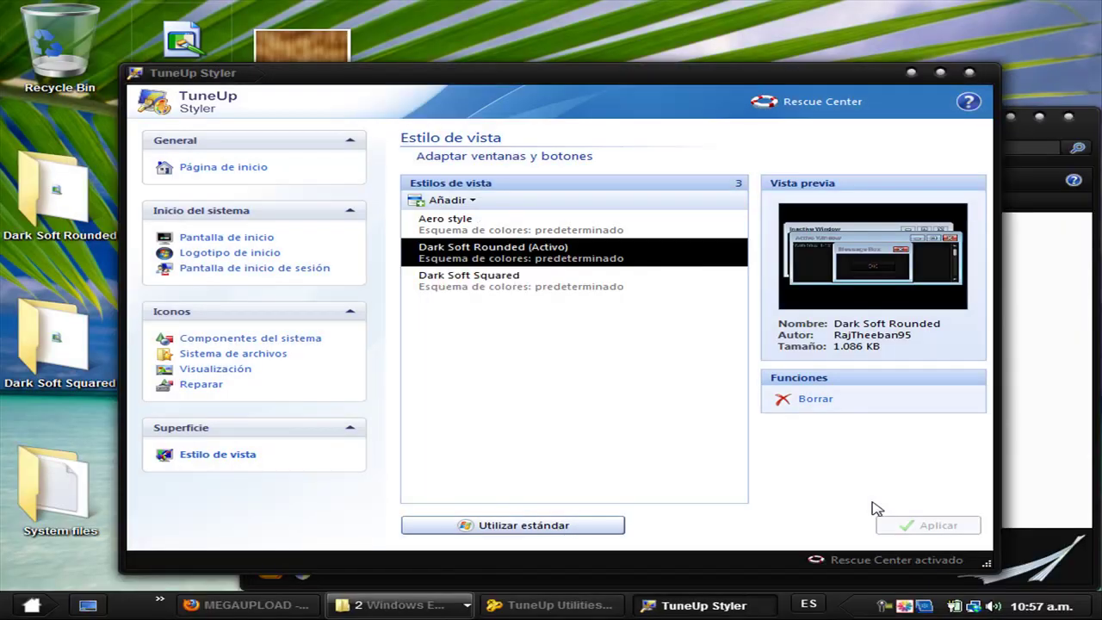
- Clear the open TuneUp and folder windows off the desktop and open the Start menu to examine its new styling
{"action": "left_click", "coordinate": [910, 74]}
{"action": "left_click", "coordinate": [942, 103]}
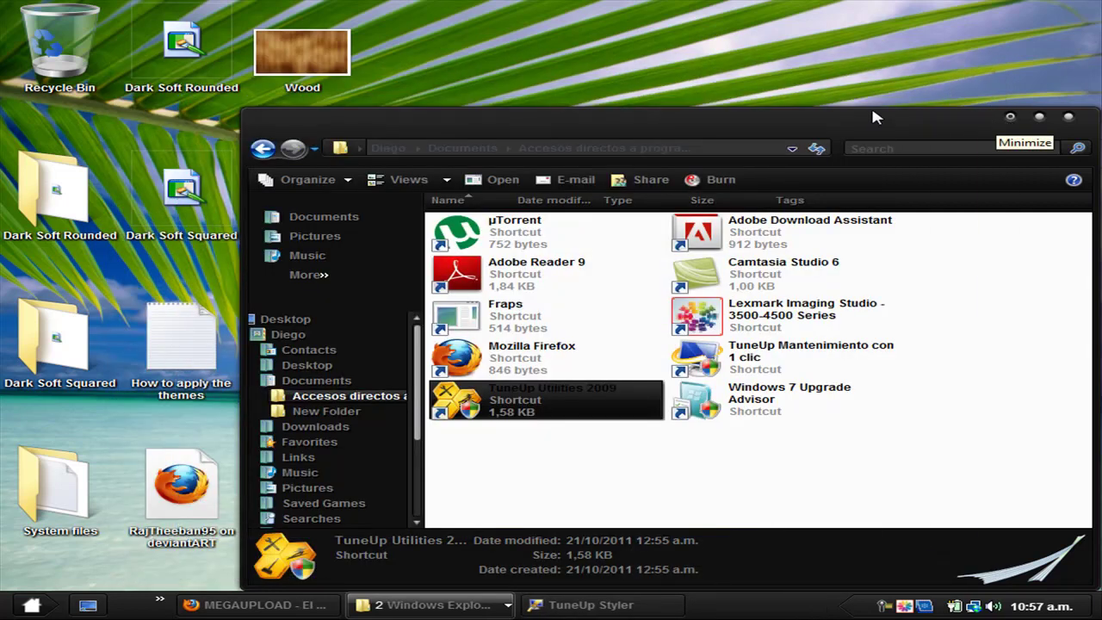
{"action": "left_click", "coordinate": [1011, 118]}
{"action": "left_click_drag", "start_coordinate": [887, 377], "coordinate": [865, 367]}
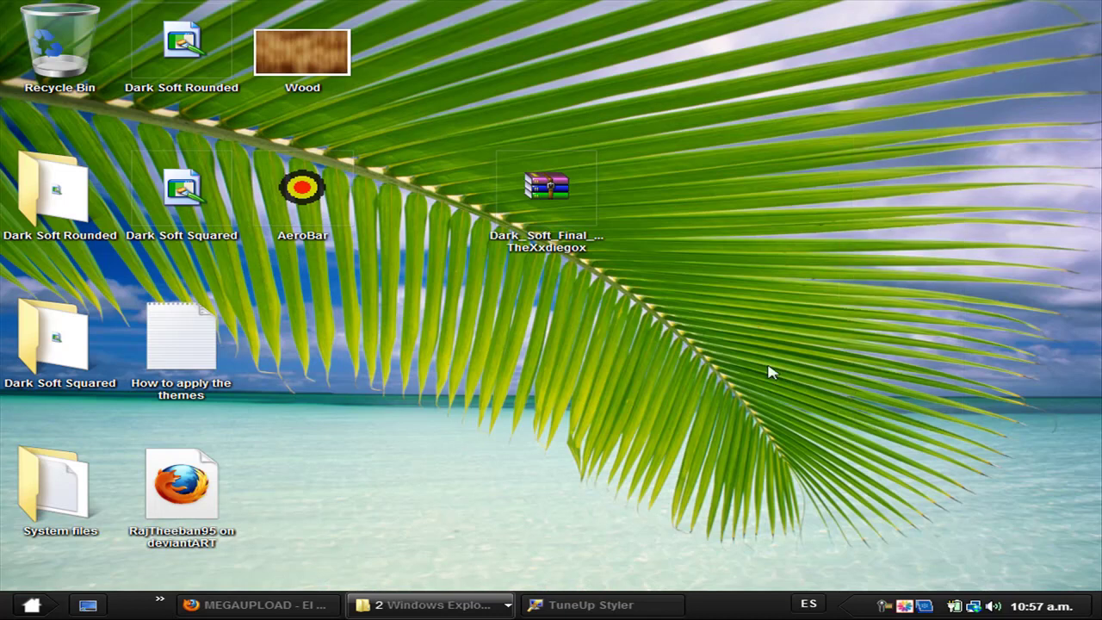
{"action": "key", "text": "super"}
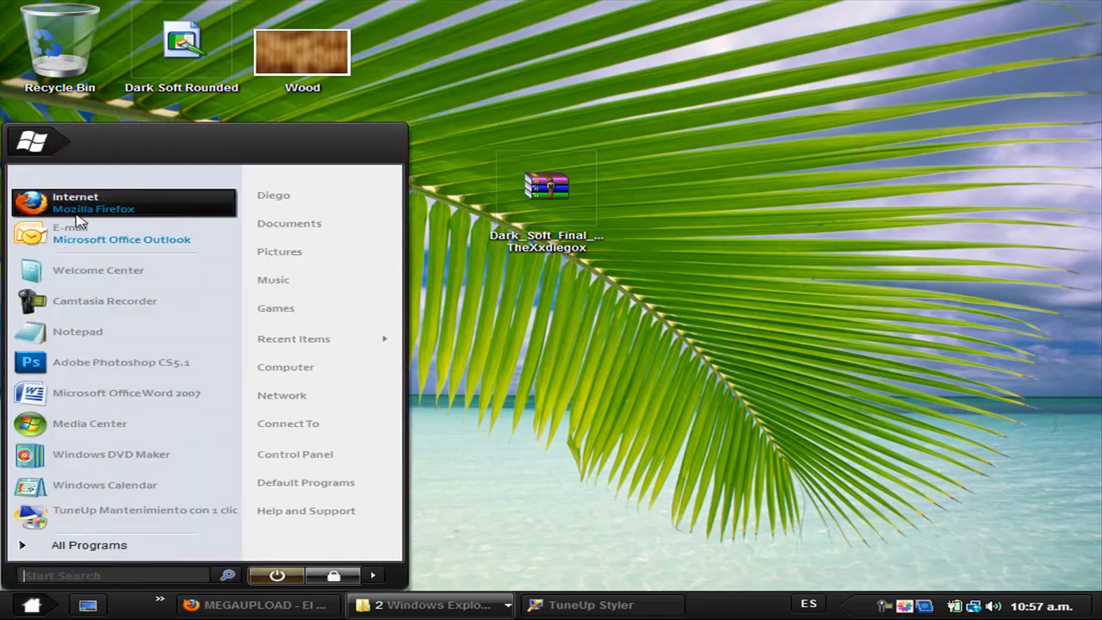
- Switch to Firefox and examine its themed window frame, both restored and maximized, and its application menu
{"action": "left_click", "coordinate": [336, 609]}
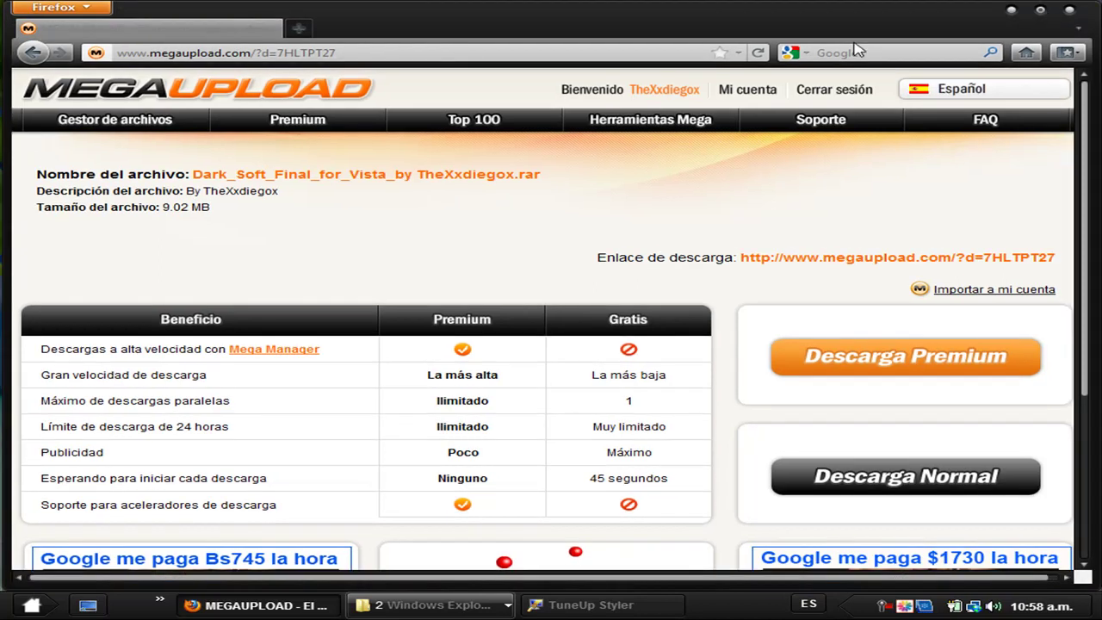
{"action": "double_click", "coordinate": [757, 28]}
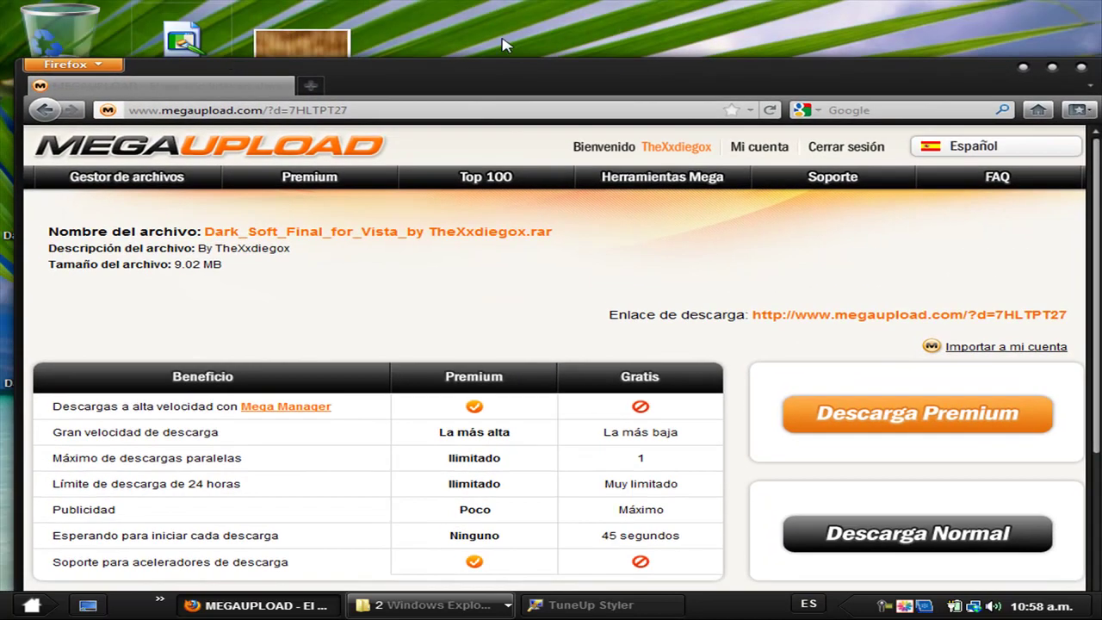
{"action": "left_click", "coordinate": [95, 67]}
{"action": "left_click", "coordinate": [95, 67]}
{"action": "left_click", "coordinate": [1052, 67]}
- Open YouTube in a new tab, look over its home page under the new theme, and minimize the browser
{"action": "key", "text": "ctrl+t"}
{"action": "left_click", "coordinate": [742, 35]}
{"action": "left_click", "coordinate": [594, 81]}
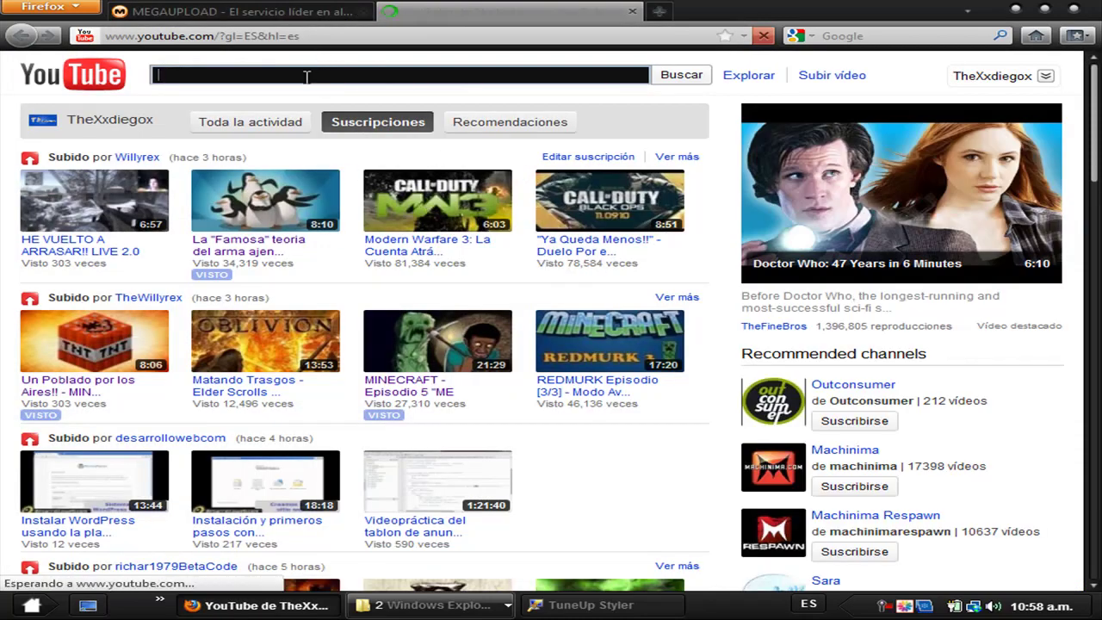
{"action": "scroll", "coordinate": [731, 315], "scroll_direction": "down", "scroll_amount": 5}
{"action": "scroll", "coordinate": [736, 303], "scroll_direction": "up", "scroll_amount": 5}
{"action": "left_click", "coordinate": [1016, 8]}
- Select a group of desktop icons and open the desktop's context menu to examine their themed appearance
{"action": "left_click_drag", "start_coordinate": [750, 135], "coordinate": [933, 343]}
{"action": "left_click_drag", "start_coordinate": [706, 482], "coordinate": [10, 200]}
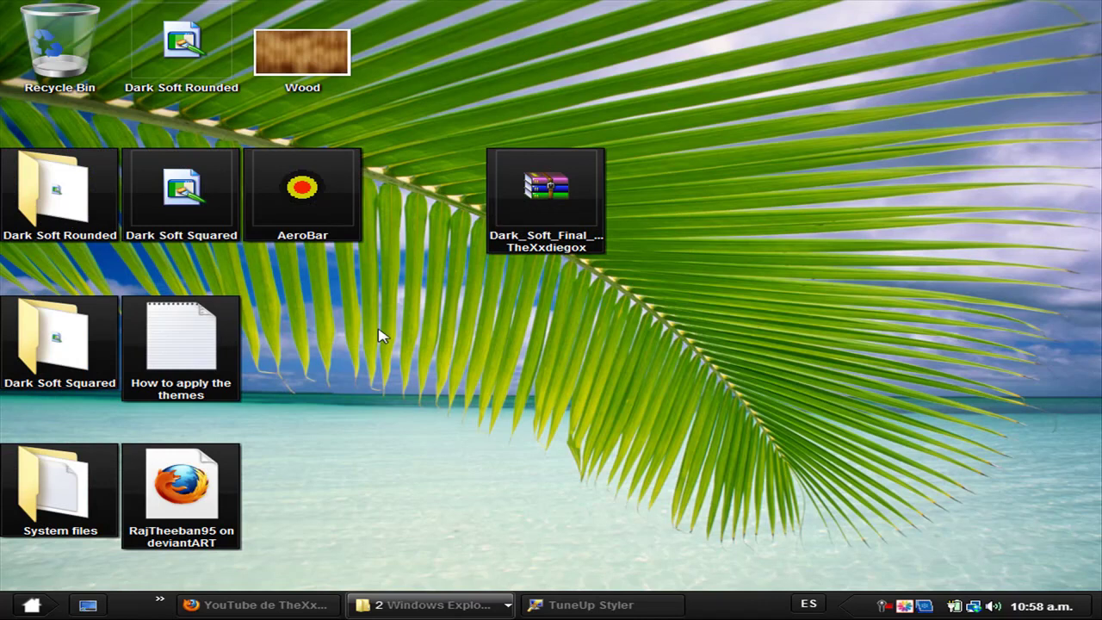
{"action": "right_click", "coordinate": [295, 272]}
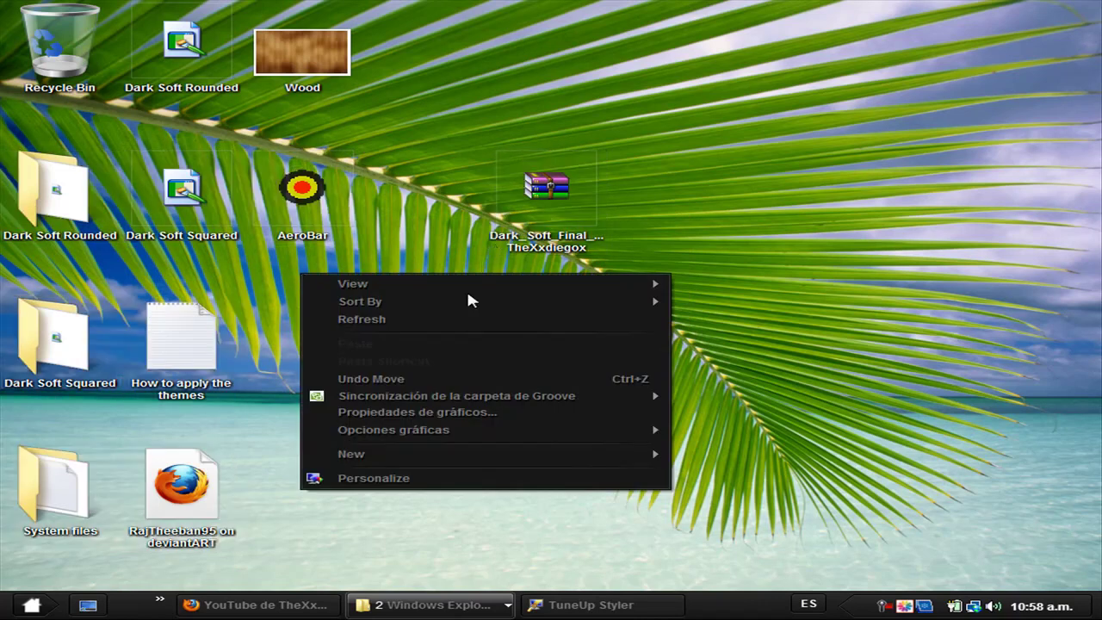
- Delete all the Dark Soft theme files and folders, AeroBar and the Wood image from the desktop, confirming their move to the Recycle Bin
{"action": "left_click", "coordinate": [796, 382]}
{"action": "left_click_drag", "start_coordinate": [878, 549], "coordinate": [4, 205]}
{"action": "key", "text": "Delete"}
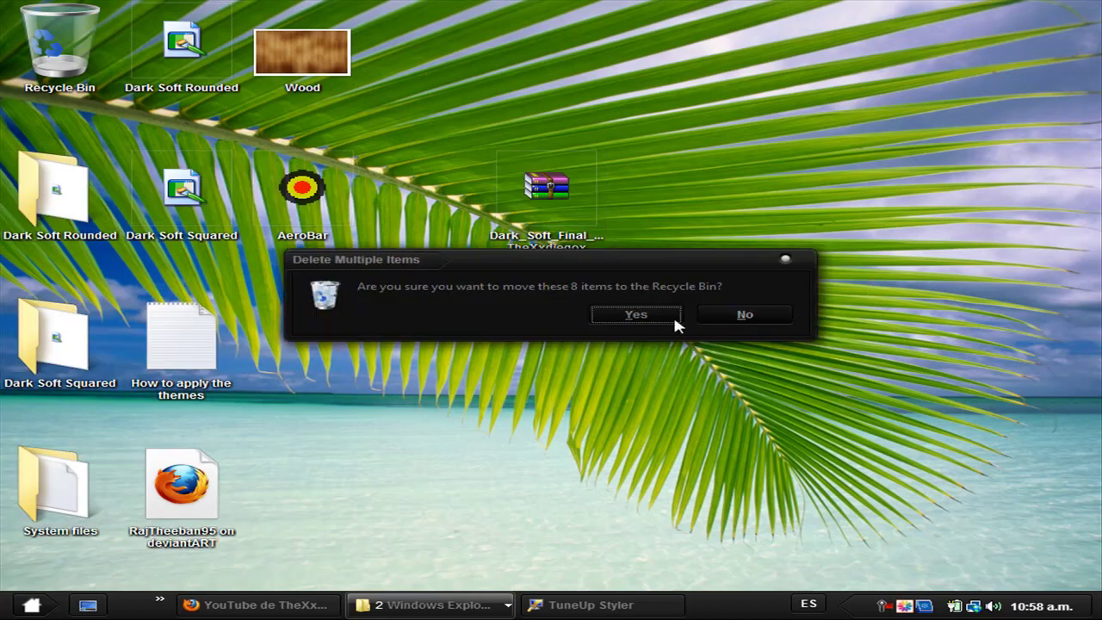
{"action": "left_click", "coordinate": [639, 314]}
{"action": "left_click_drag", "start_coordinate": [517, 186], "coordinate": [176, 49]}
{"action": "key", "text": "Delete"}
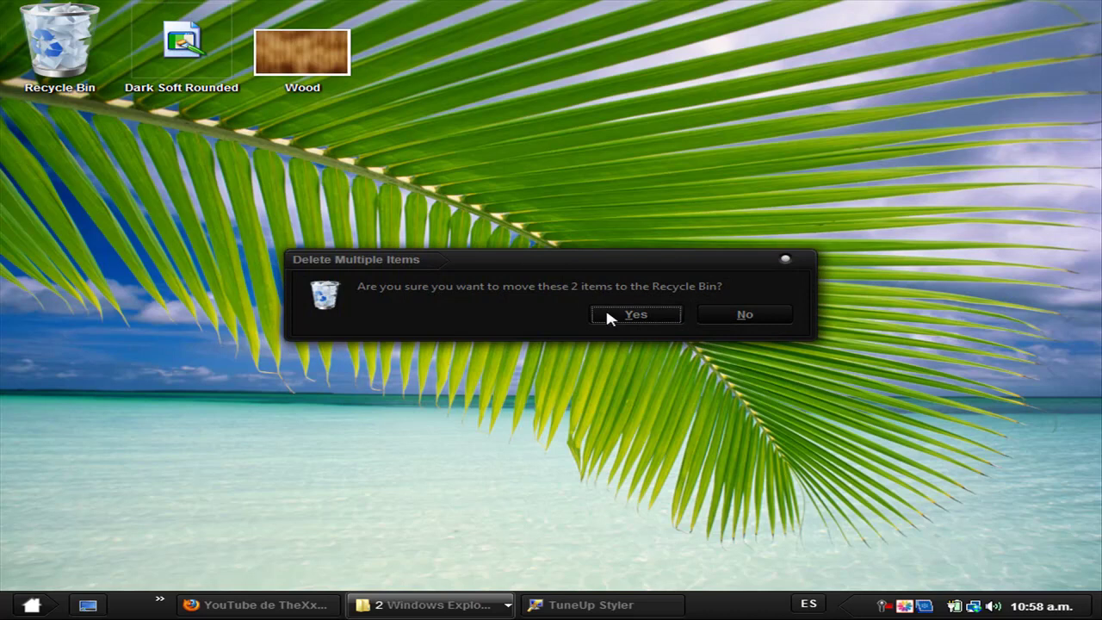
{"action": "left_click", "coordinate": [600, 308]}
{"action": "left_click_drag", "start_coordinate": [542, 269], "coordinate": [216, 94]}
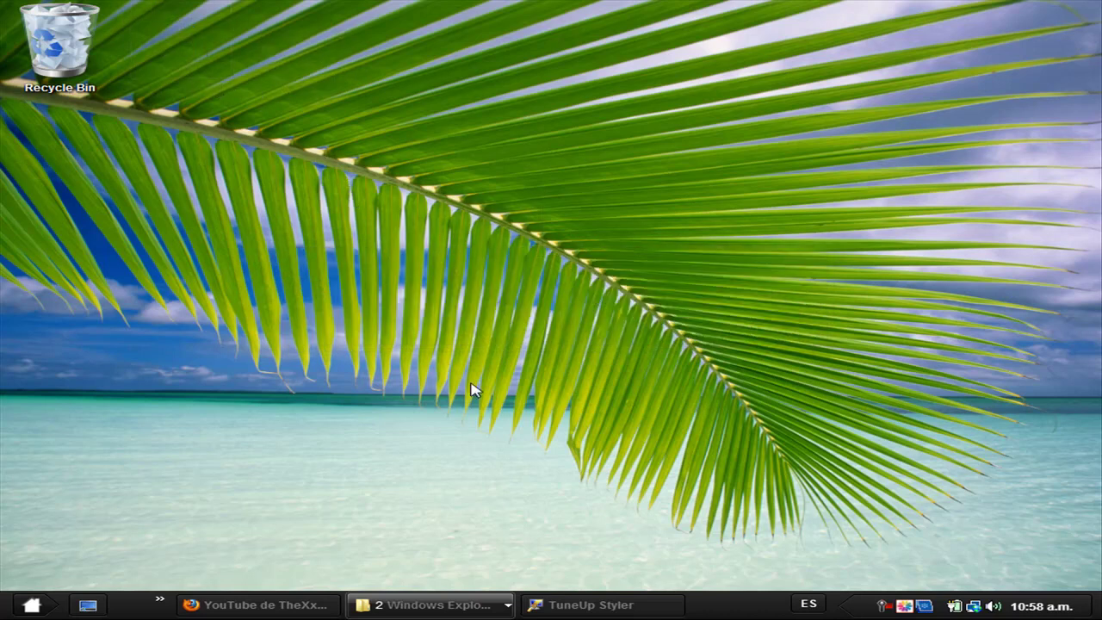
{"action": "left_click_drag", "start_coordinate": [589, 151], "coordinate": [434, 237]}
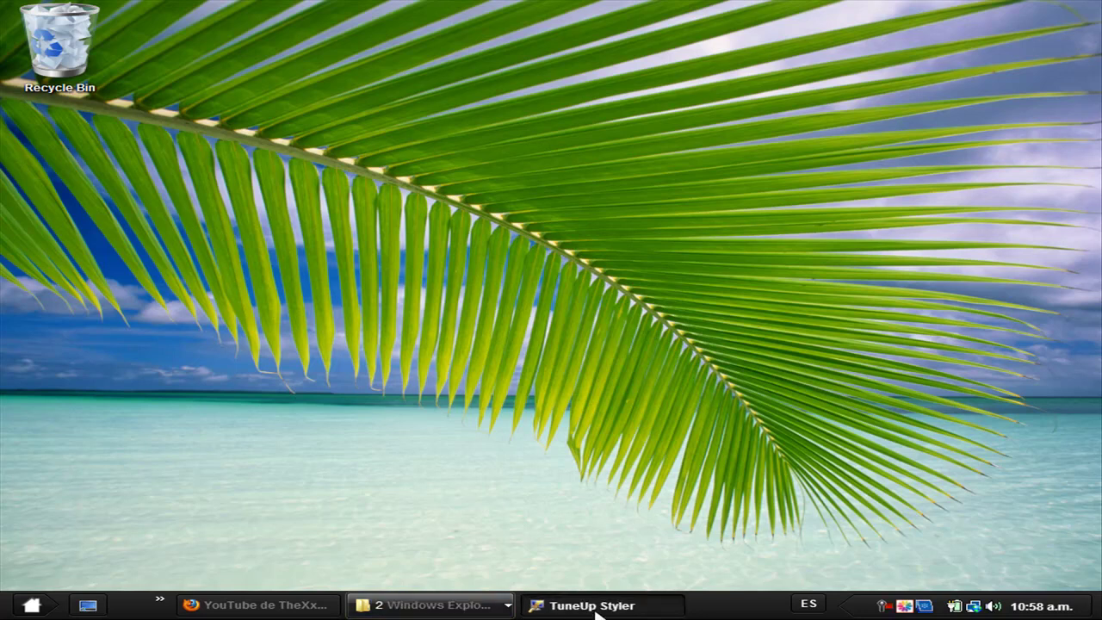
- Apply the Aero style visual style in TuneUp Styler, close it, and bring up the Downloads folder to examine its window frame
{"action": "left_click", "coordinate": [593, 605]}
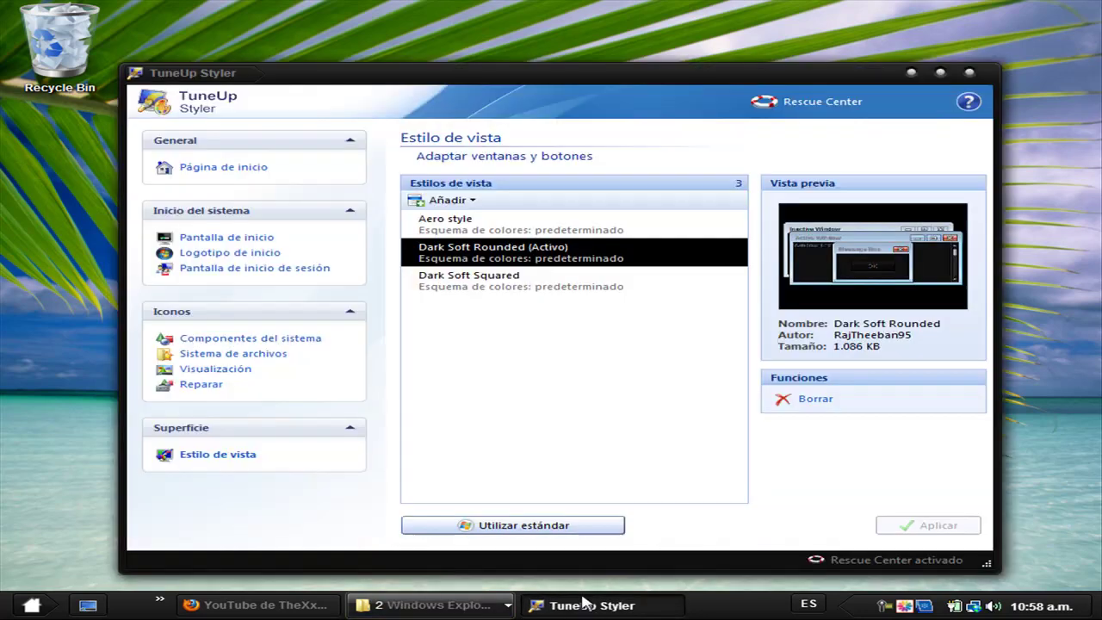
{"action": "left_click", "coordinate": [517, 228]}
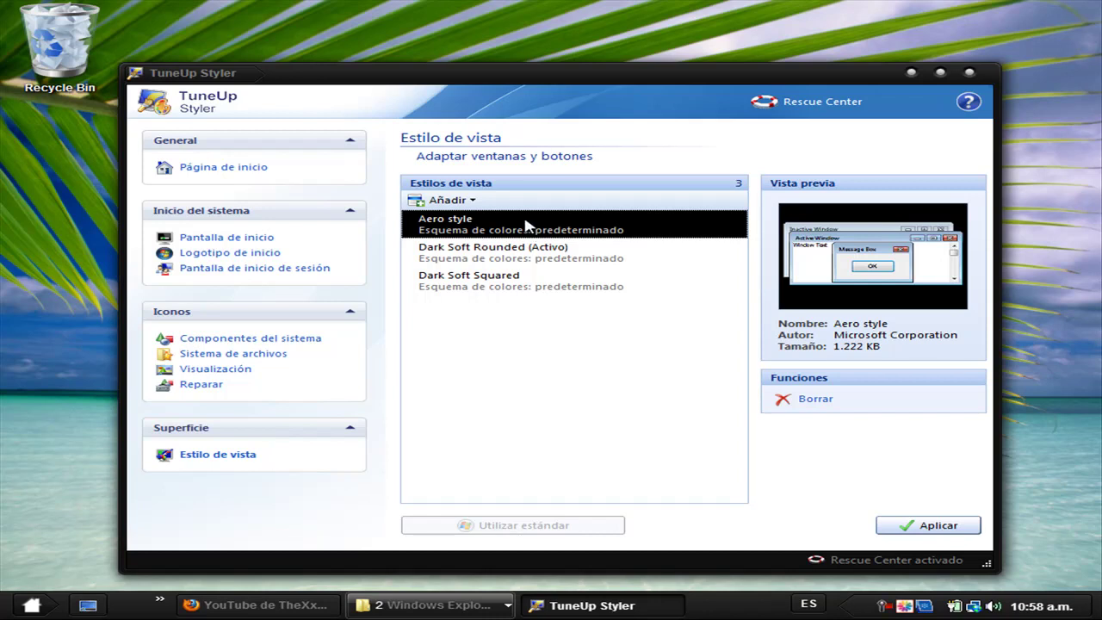
{"action": "left_click", "coordinate": [933, 526]}
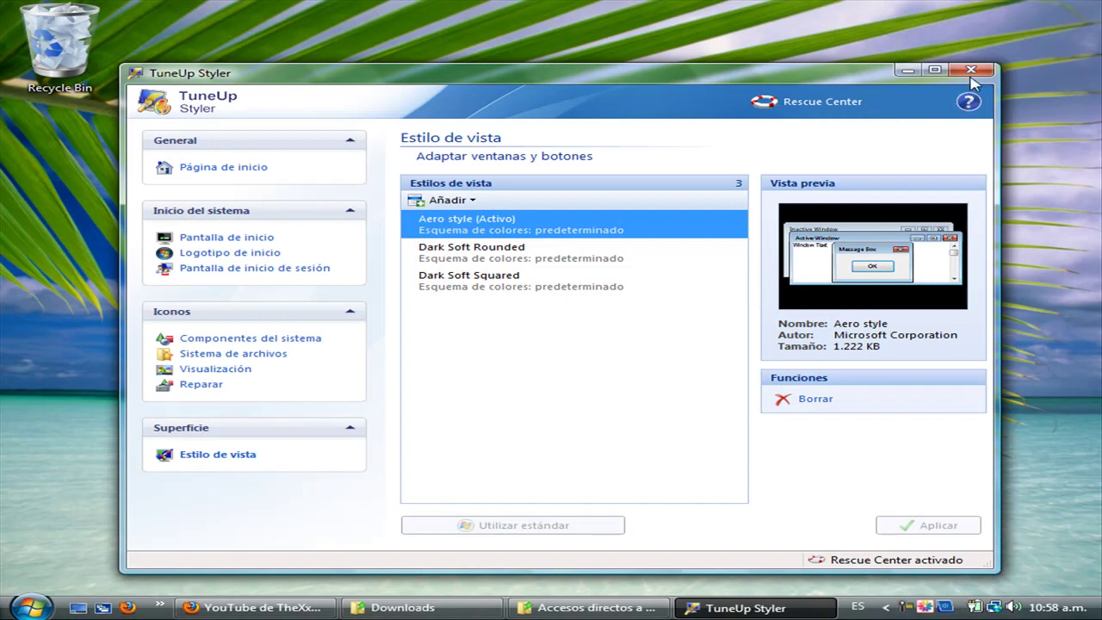
{"action": "left_click", "coordinate": [976, 72]}
{"action": "left_click", "coordinate": [405, 608]}
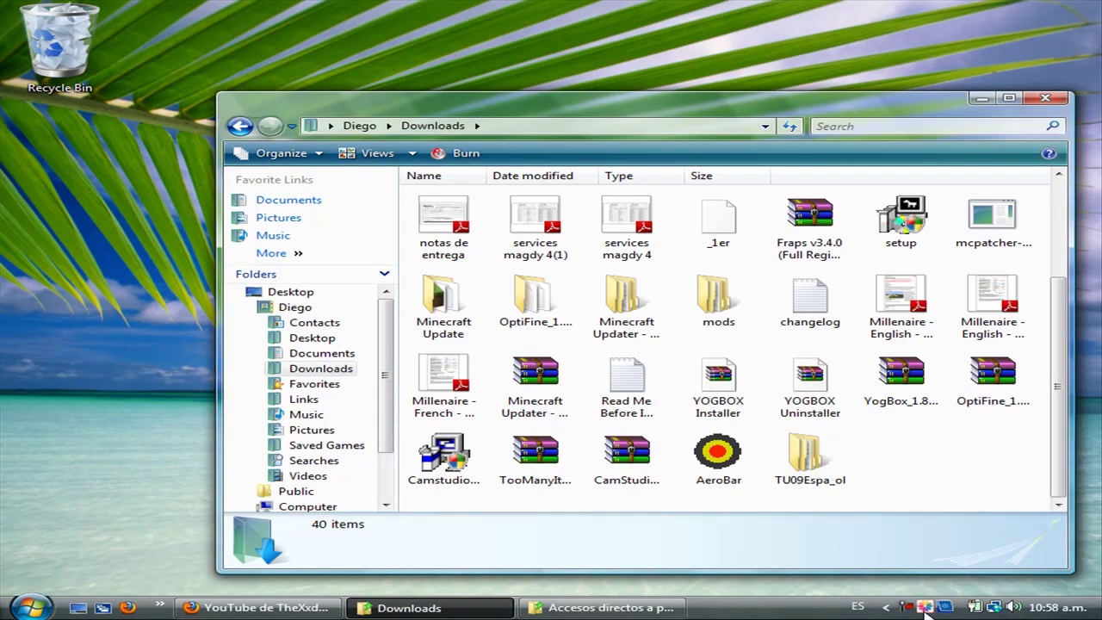
{"action": "right_click", "coordinate": [911, 607]}
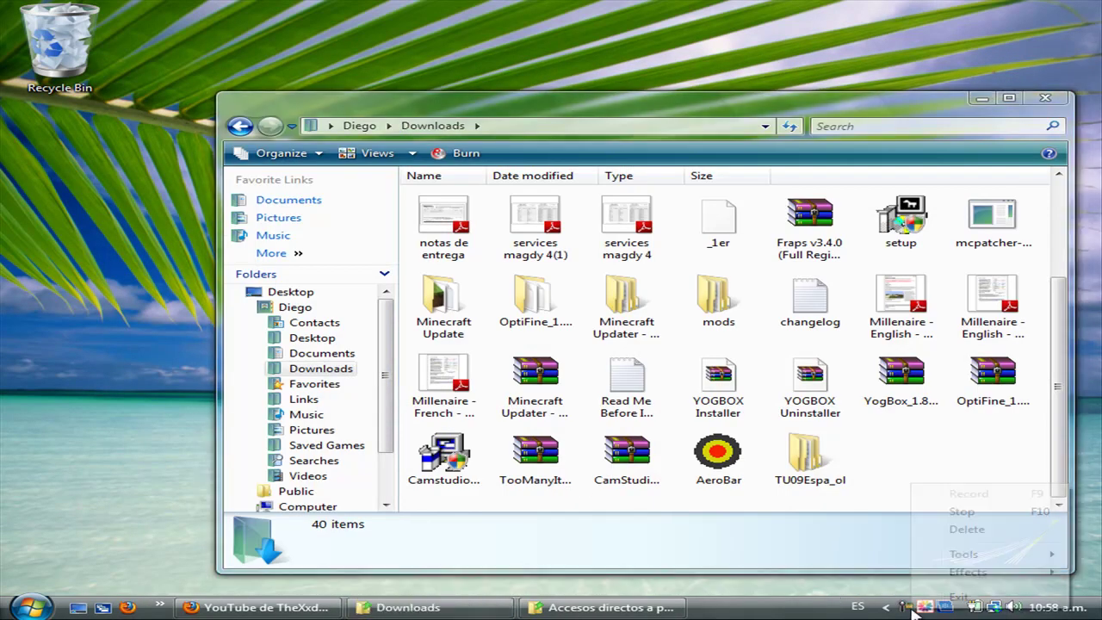